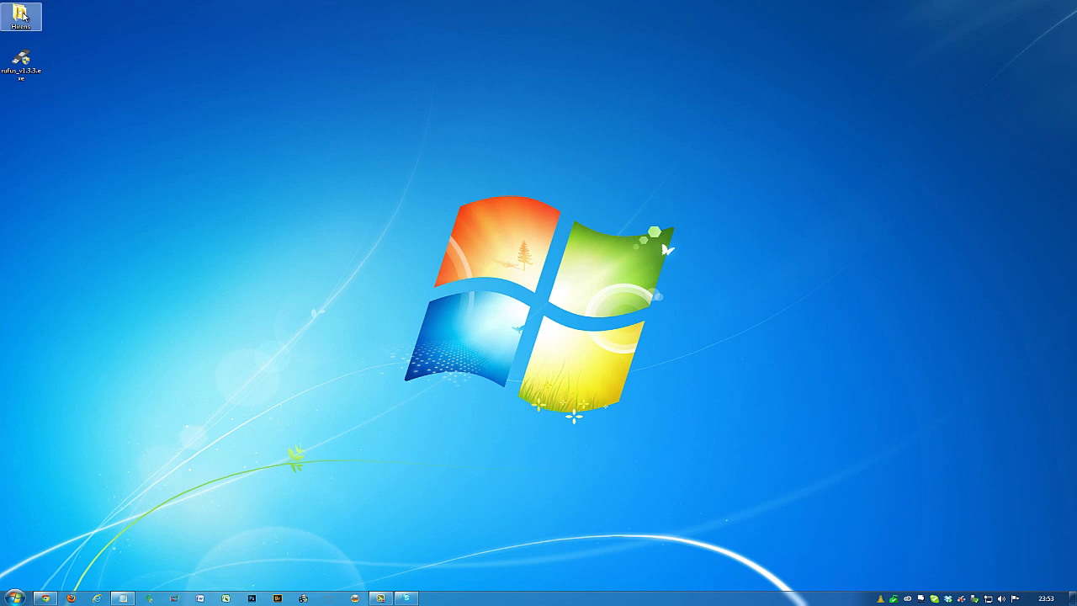
- Check the Hirens folder on the desktop for the Hiren's.BootCD.15.2.iso file, and close the folder
double_click(21, 15)
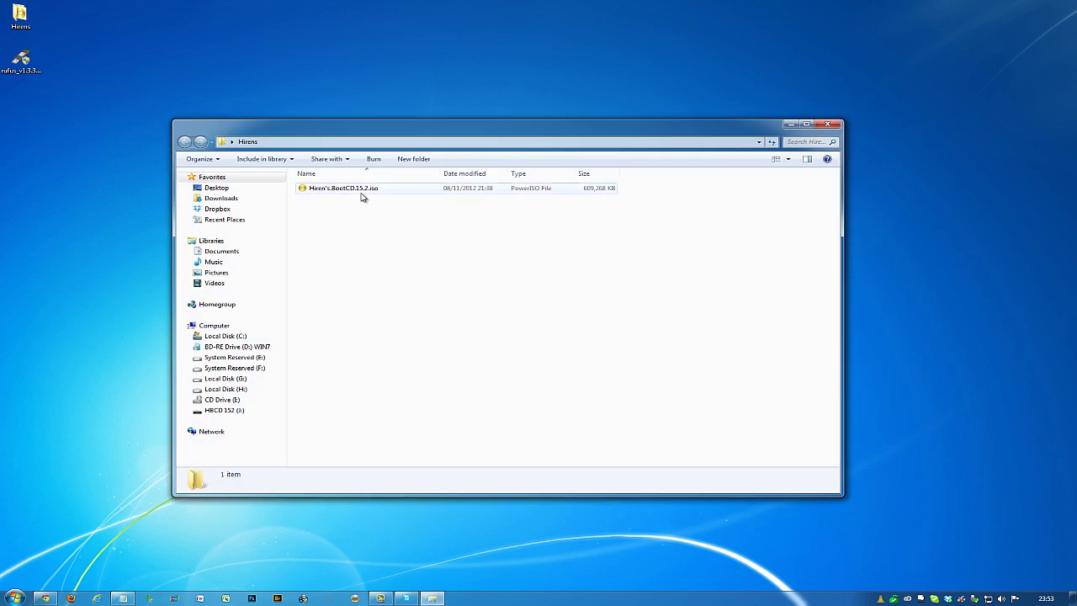
left_click(827, 124)
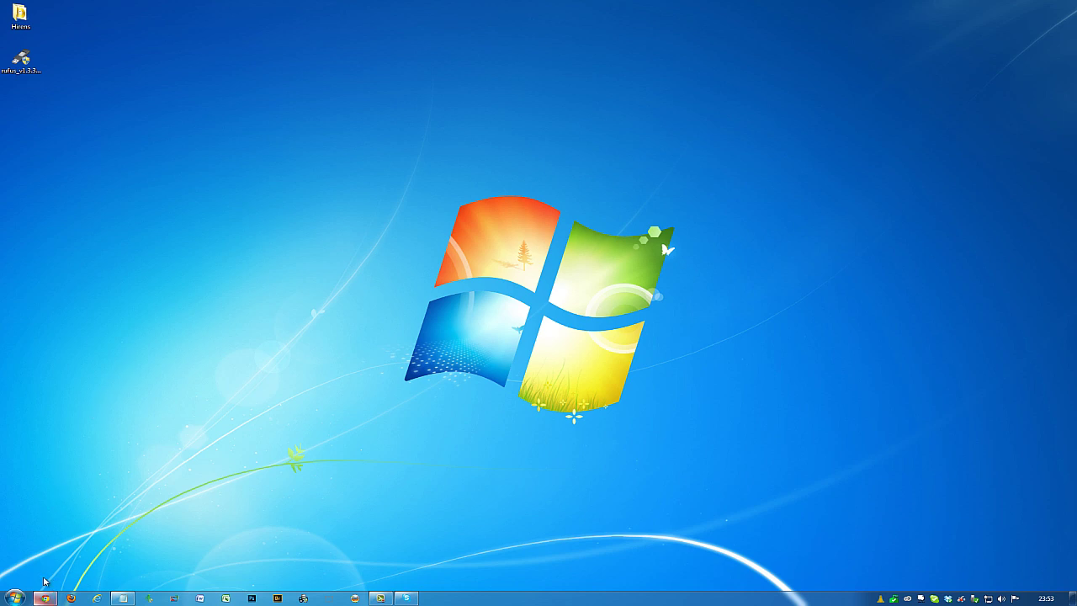
- Run rufus_v1.3.3.exe from the desktop as administrator and move its window nearer the desktop icons
left_click(32, 63)
right_click(27, 60)
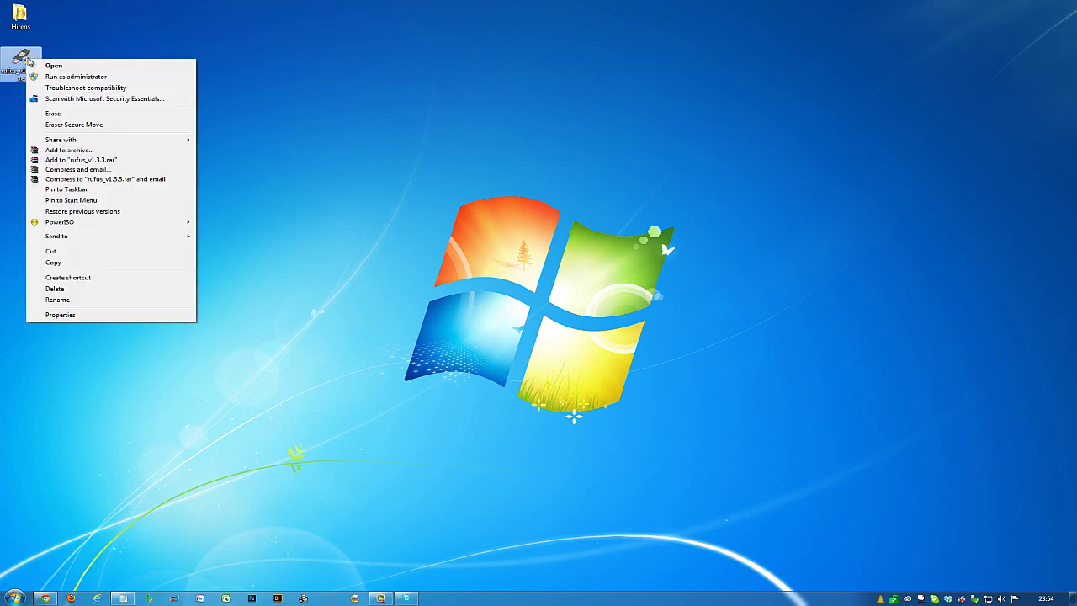
left_click(68, 78)
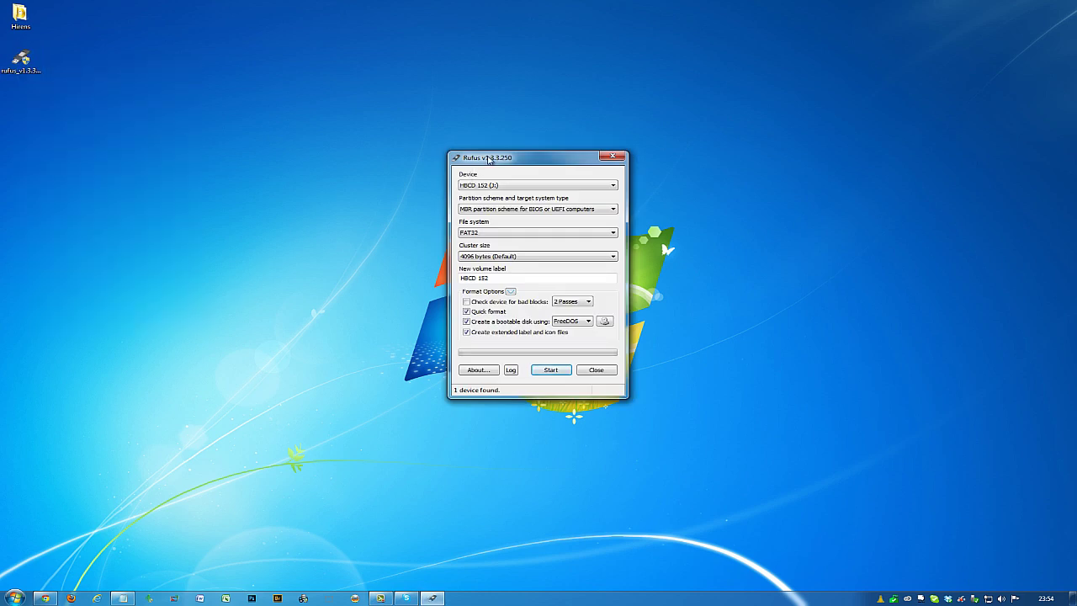
left_click_drag(464, 152, 366, 99)
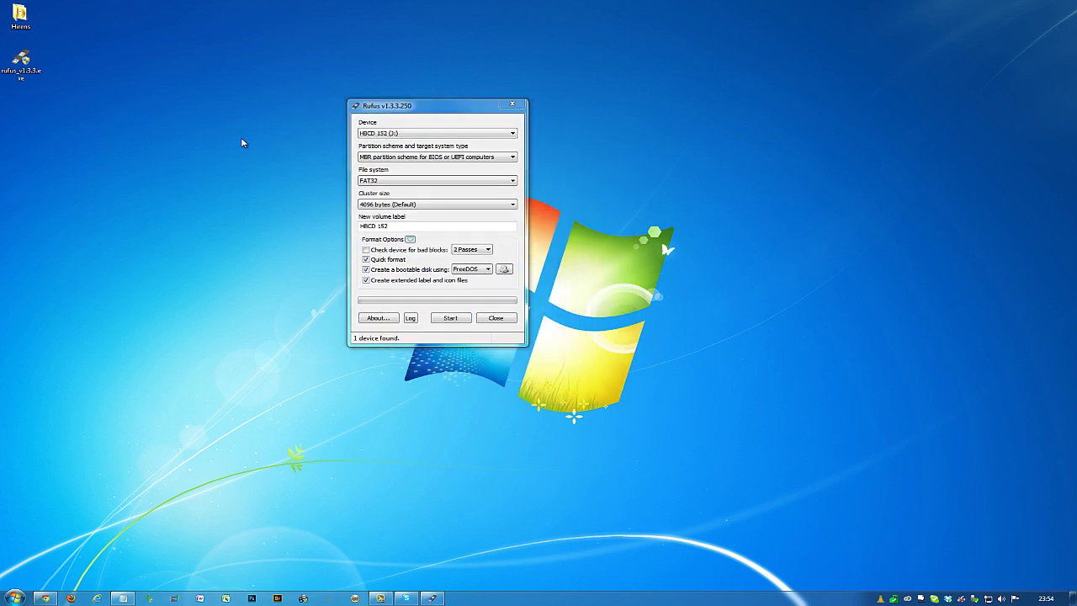
left_click_drag(437, 105, 351, 96)
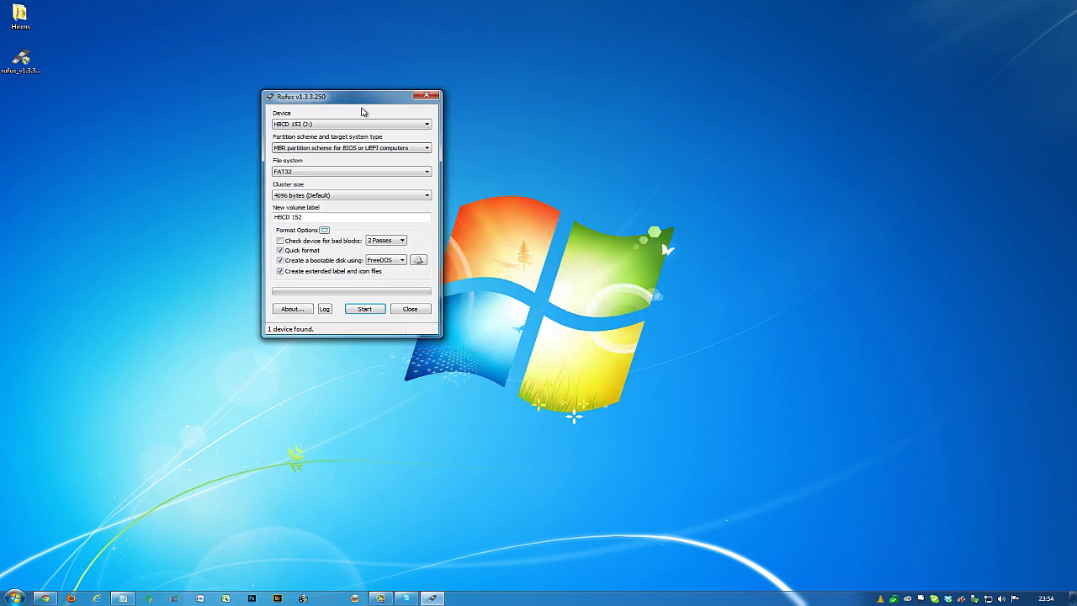
- Select HBCD 152 (J:) as the target device and check that USB drive in the Computer window
left_click(426, 126)
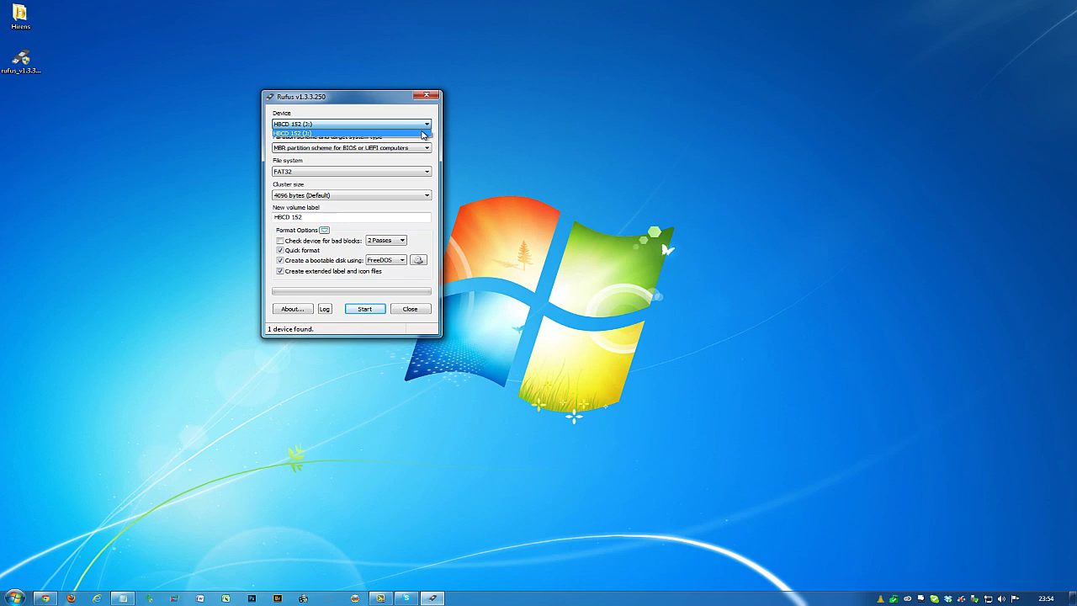
left_click(423, 135)
left_click(103, 429)
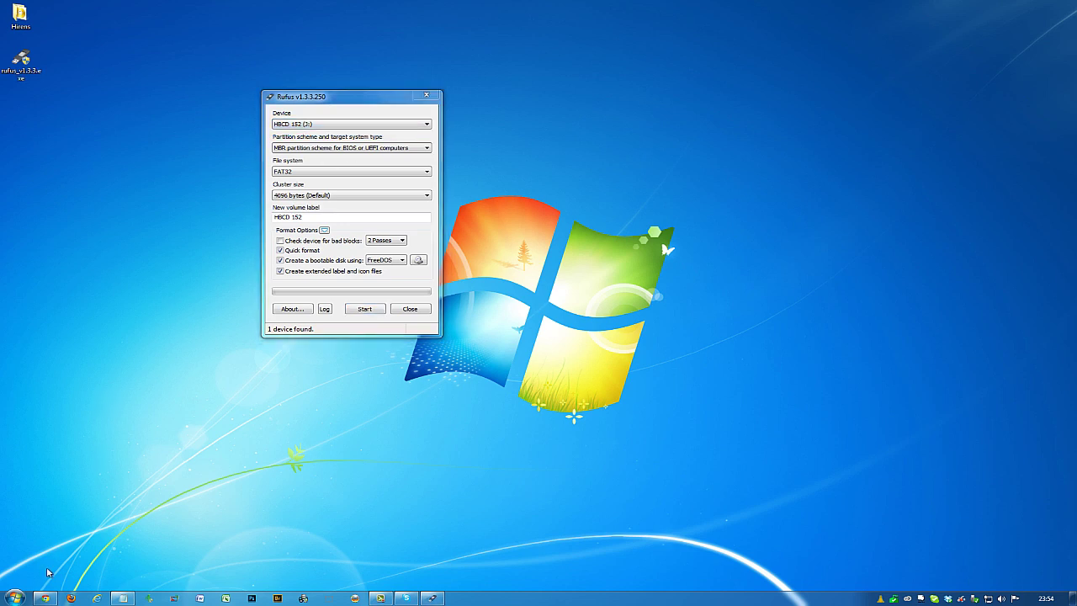
left_click(14, 597)
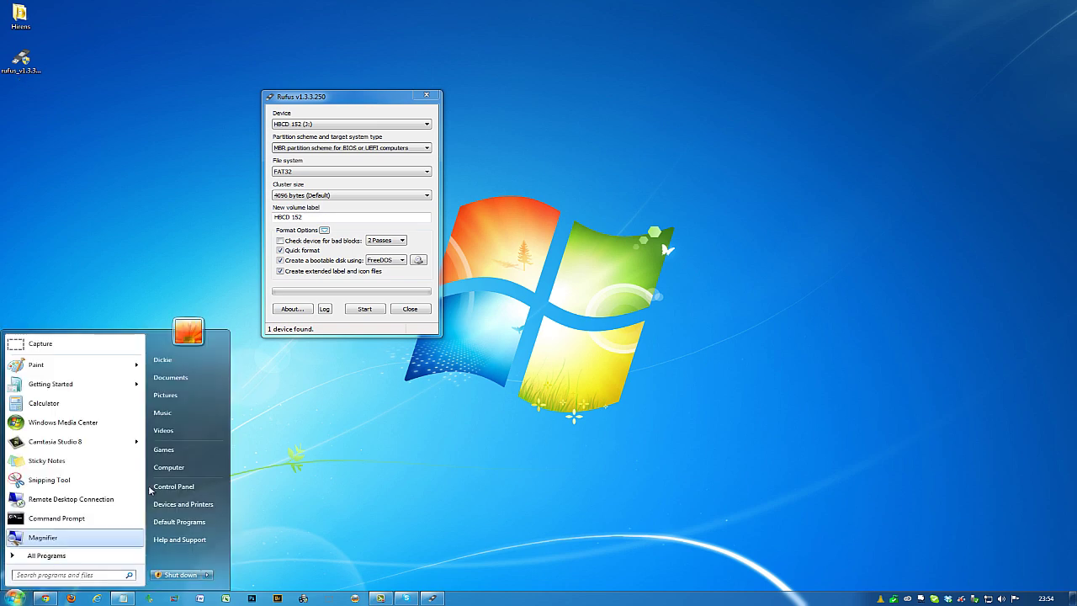
left_click(170, 467)
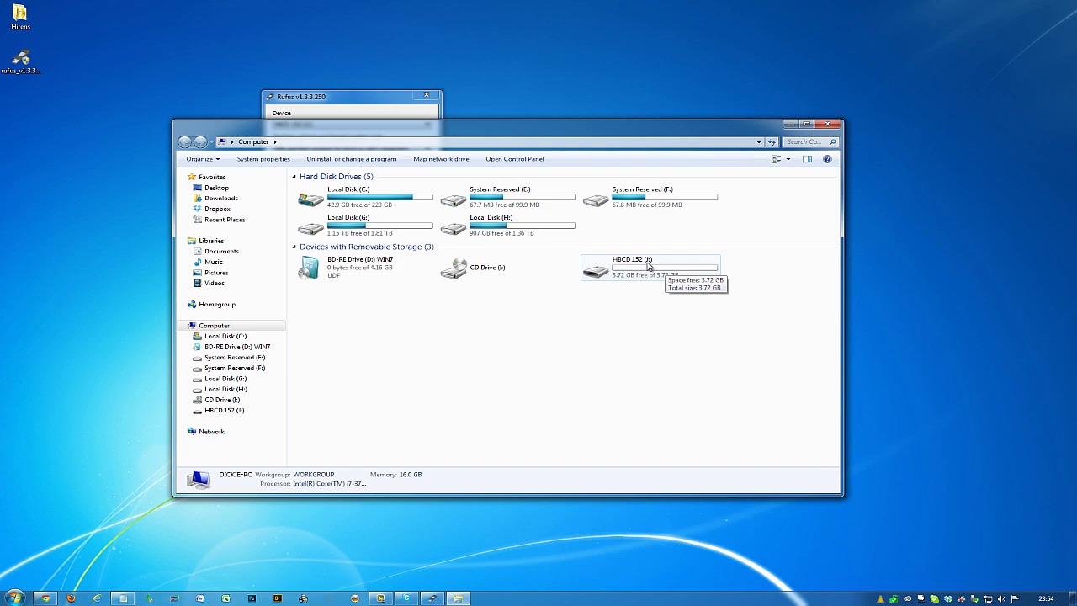
left_click(828, 124)
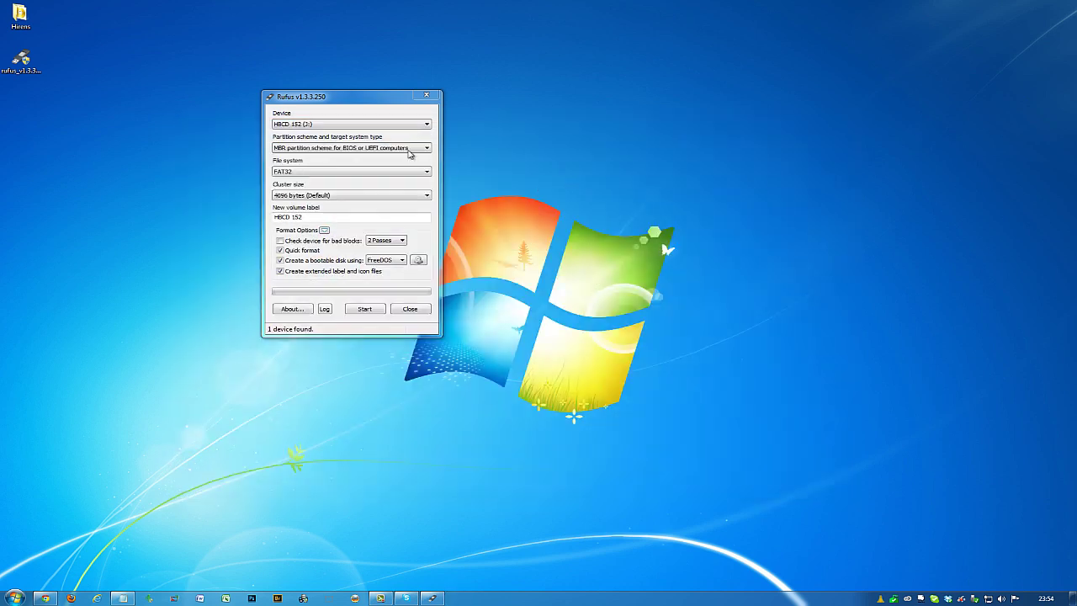
left_click(429, 126)
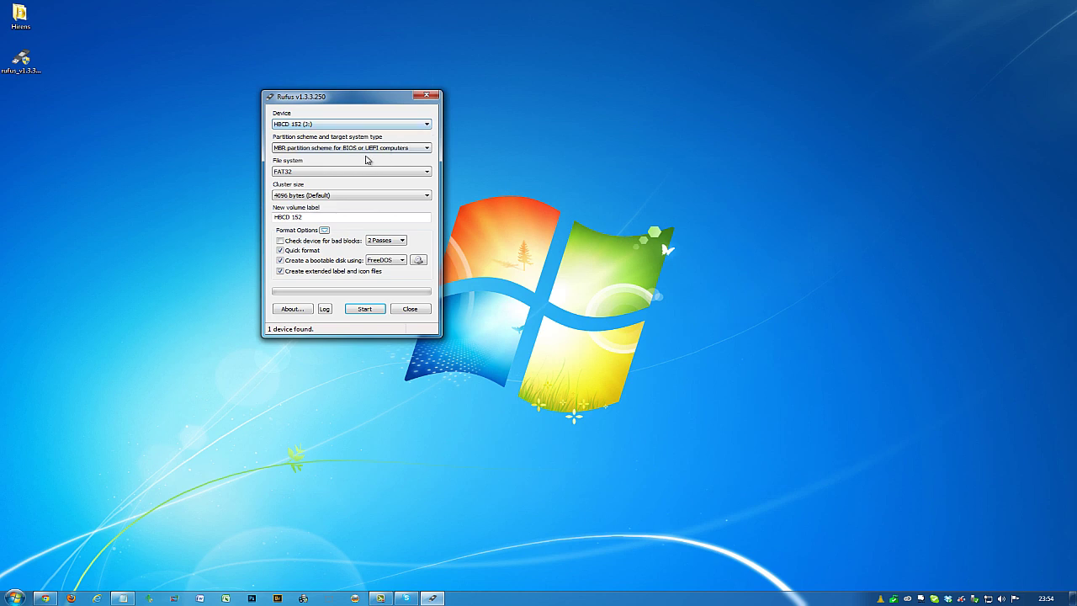
- Review the partition scheme choices, keeping MBR partition scheme for BIOS or UEFI computers, and look over the advanced format options
left_click(321, 149)
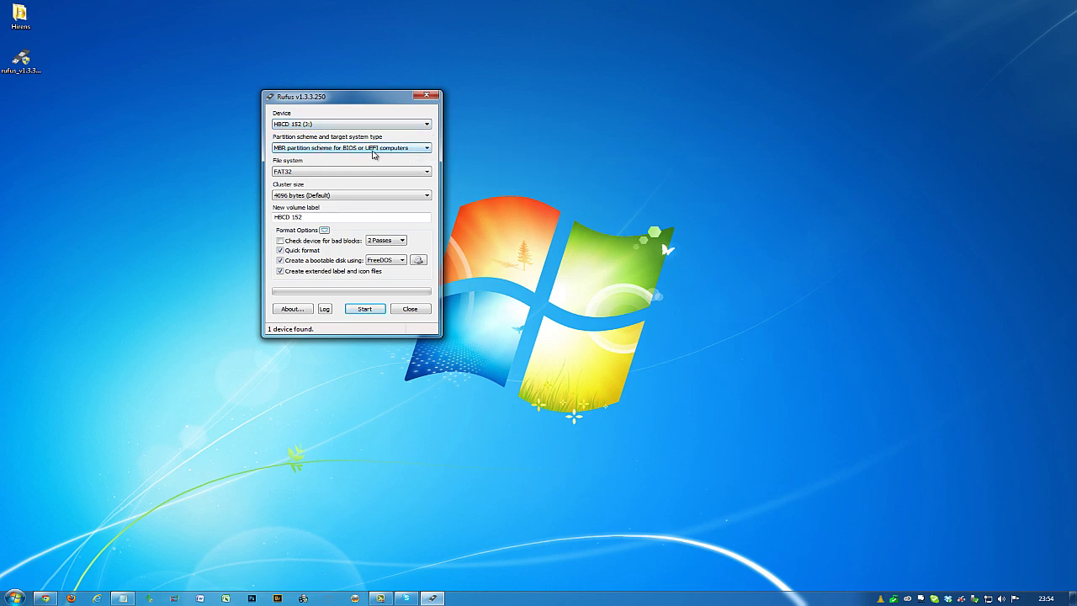
left_click(428, 149)
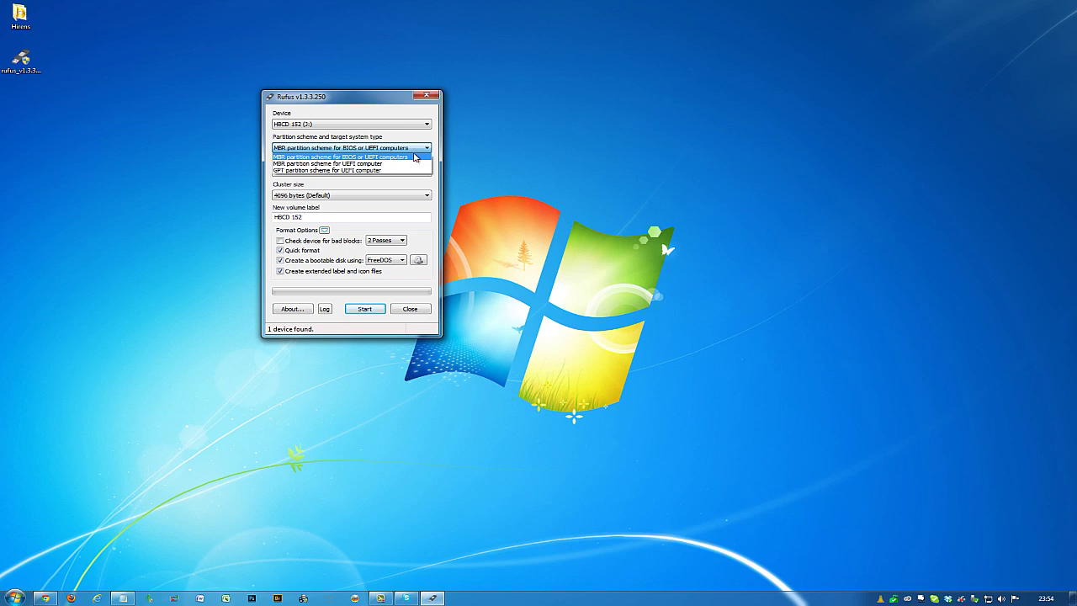
left_click(429, 152)
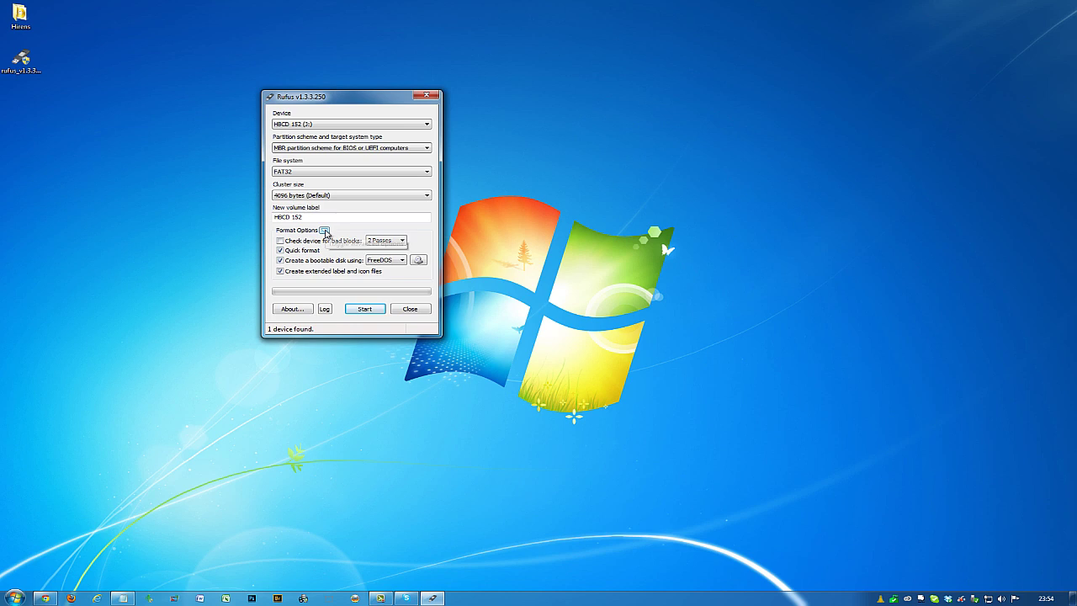
left_click(324, 230)
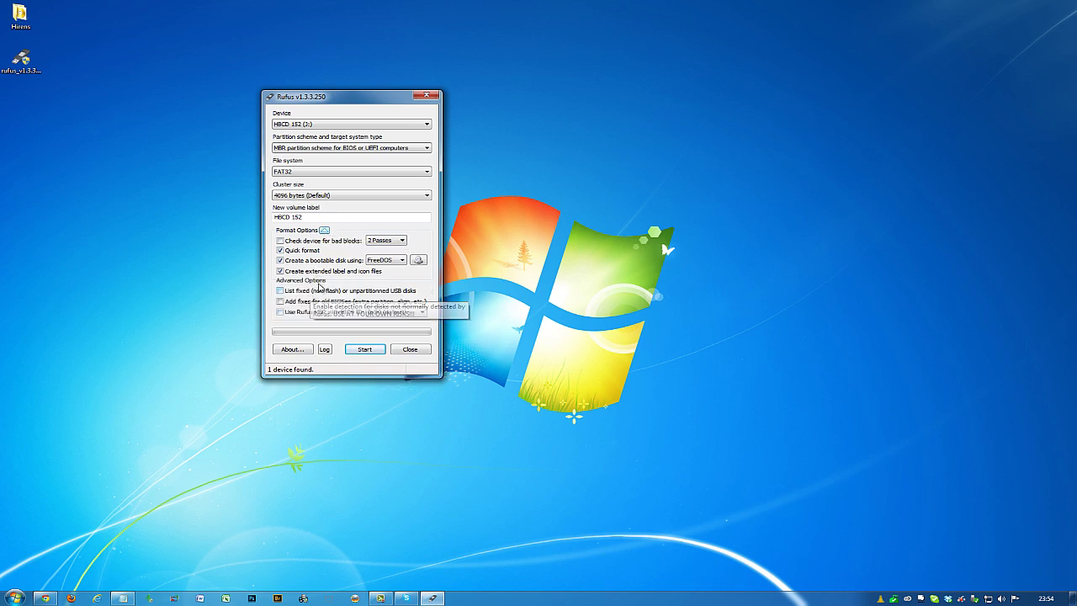
left_click(325, 230)
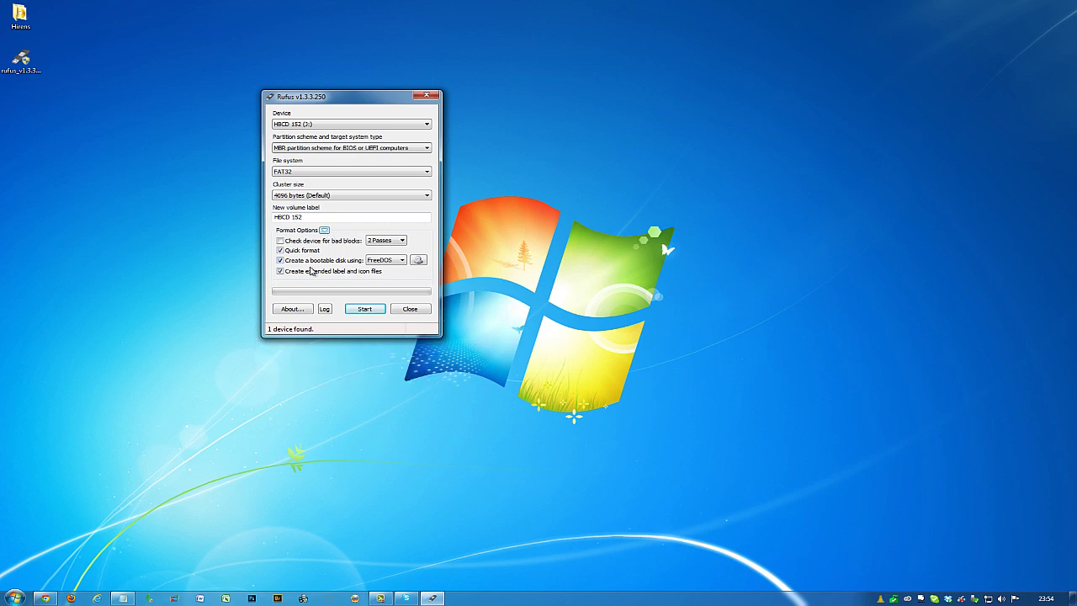
- Set the bootable disk source to ISO Image and load Hiren's.BootCD.15.2.iso from the Hirens folder on the desktop
left_click(403, 261)
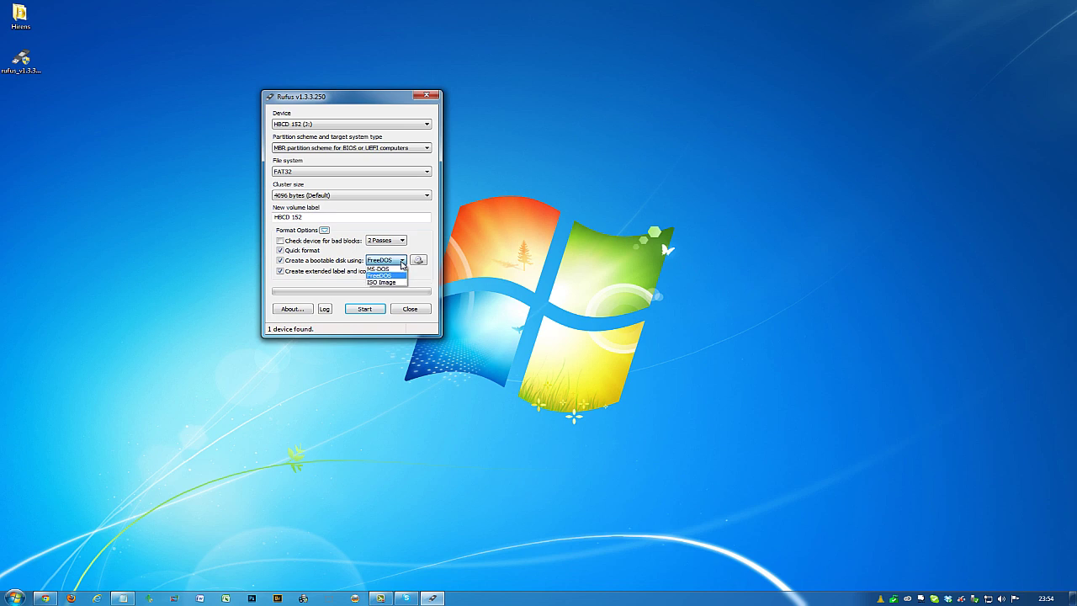
left_click(400, 282)
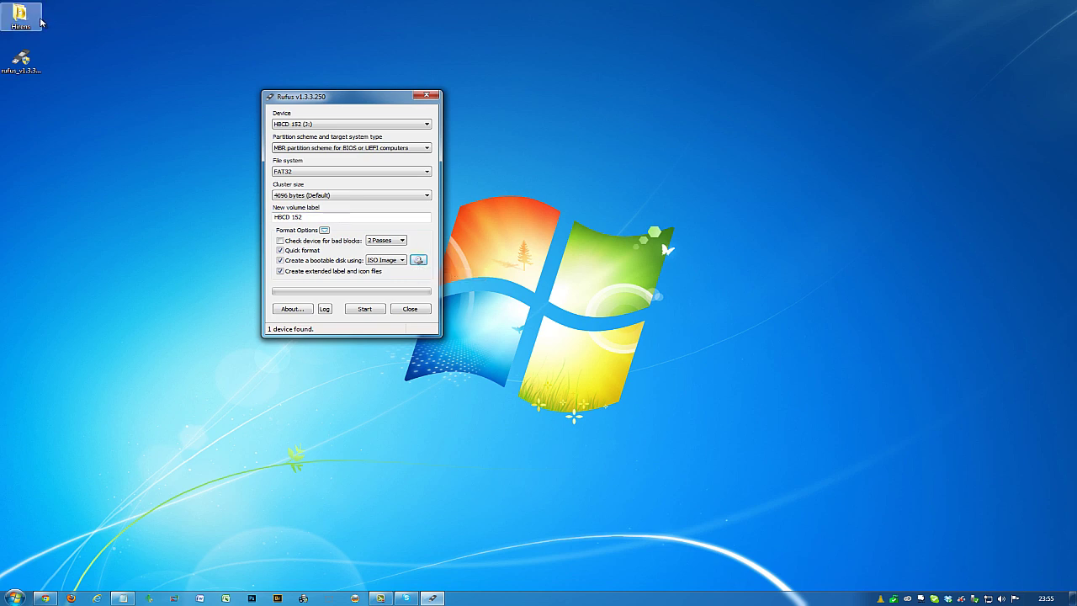
left_click(418, 260)
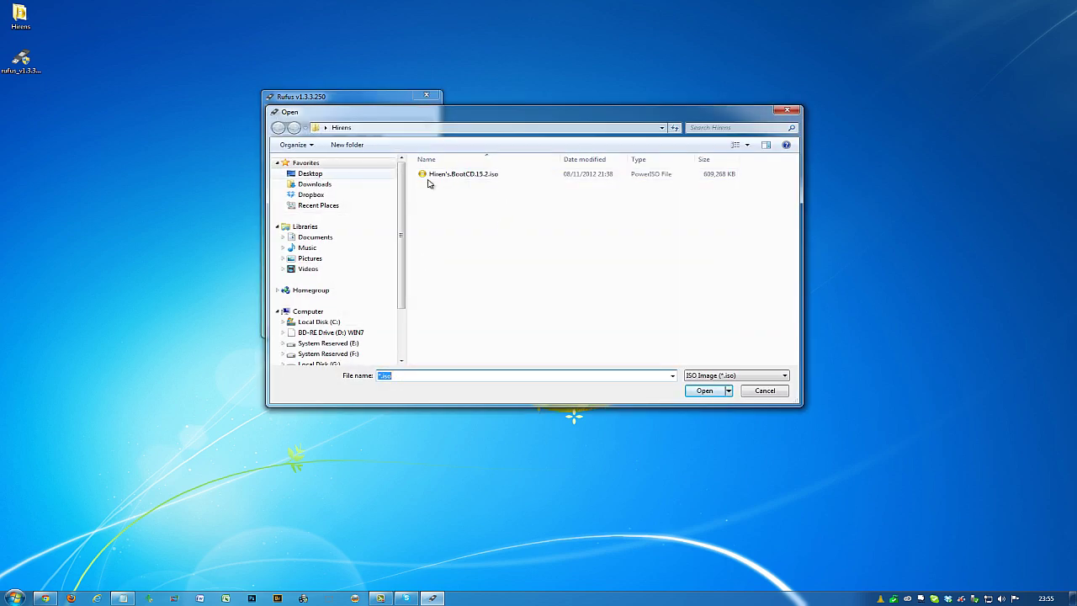
left_click(308, 175)
double_click(586, 253)
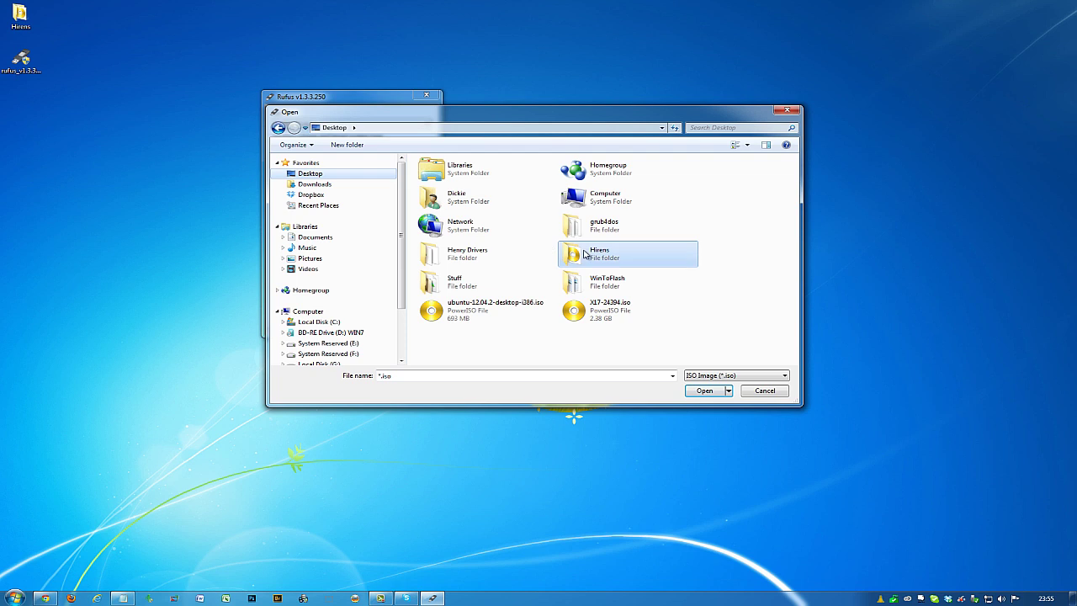
left_click(461, 177)
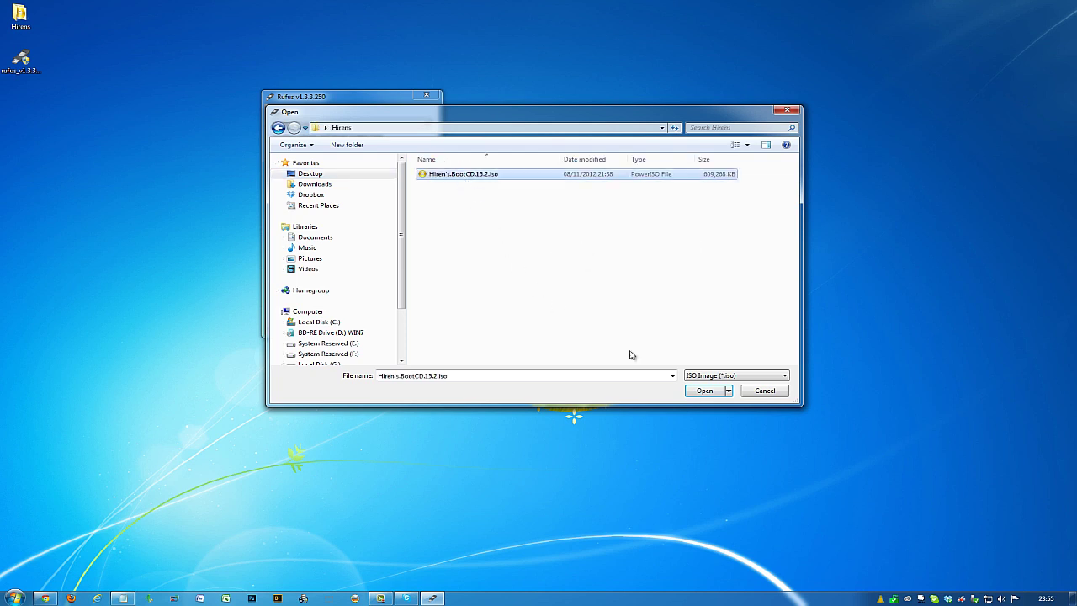
left_click(705, 390)
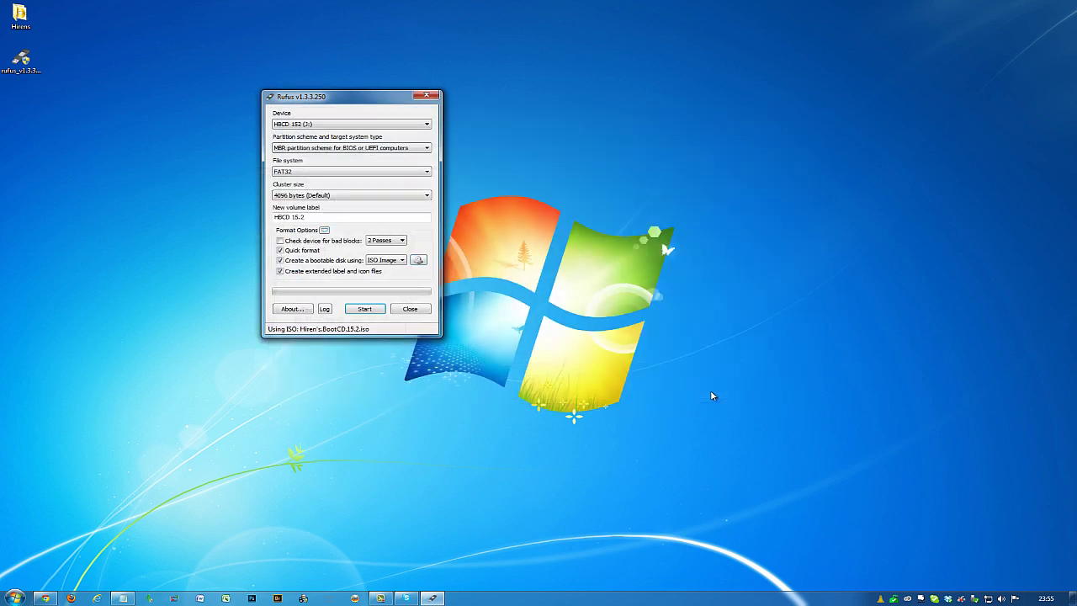
- Write the ISO to the USB drive, accepting that its data will be destroyed, and close Rufus once the copying is done
left_click(365, 309)
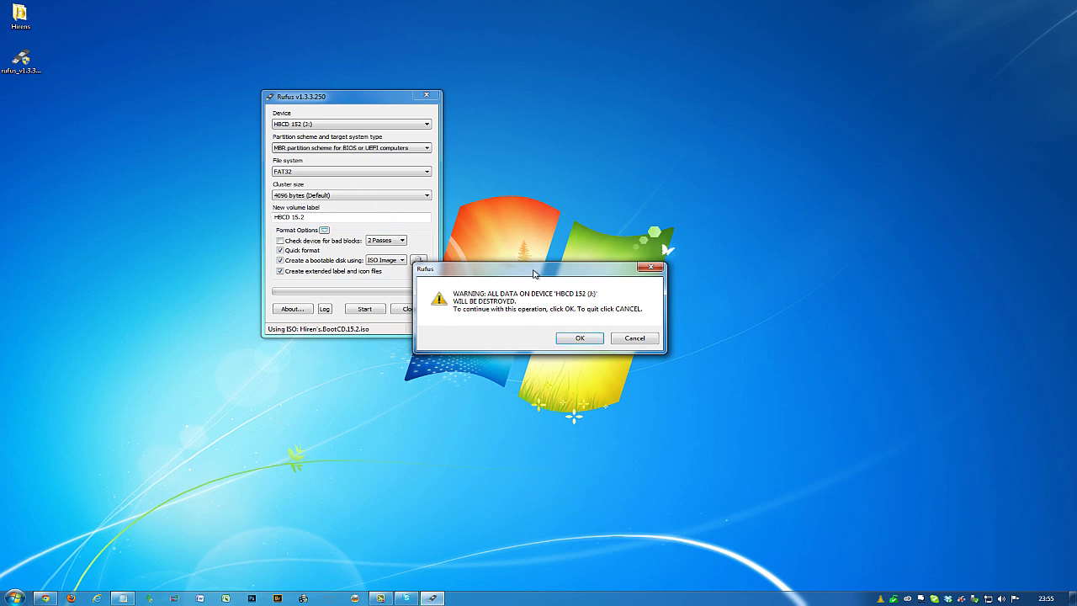
left_click_drag(533, 272, 392, 82)
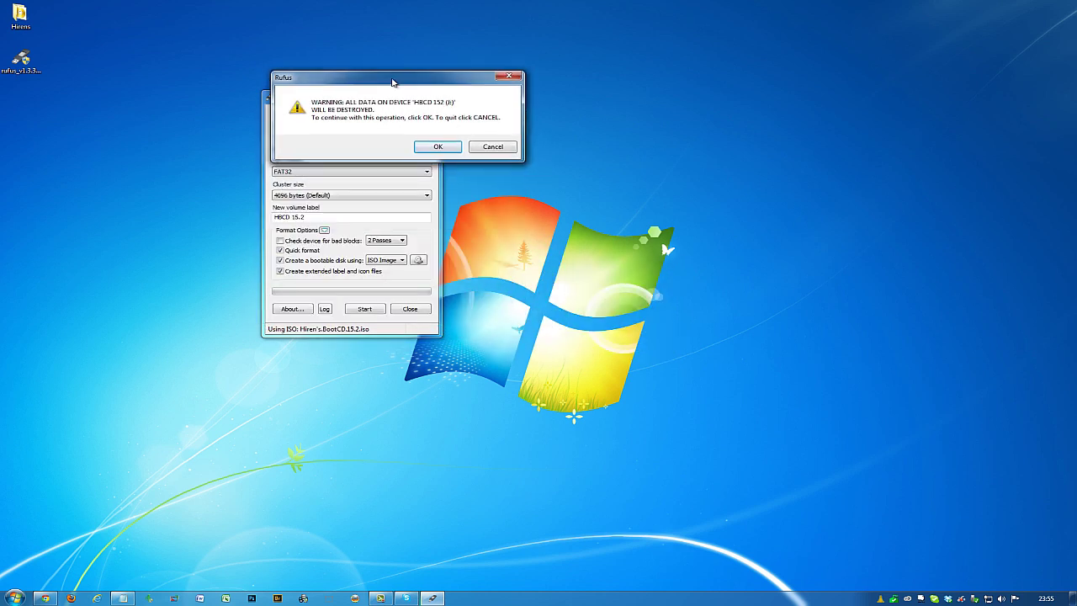
left_click(438, 147)
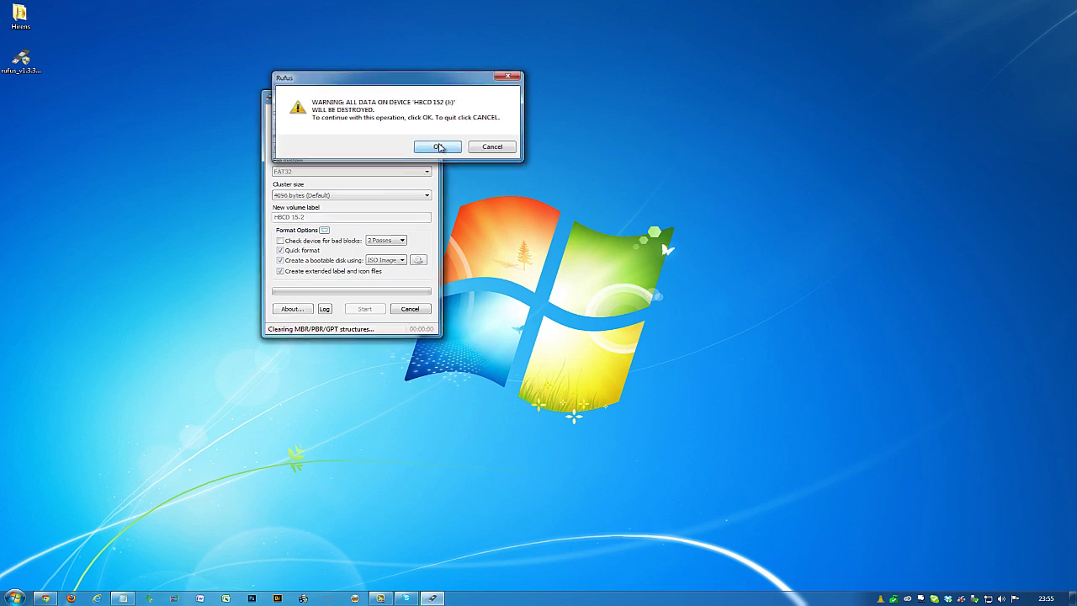
left_click_drag(387, 100, 505, 224)
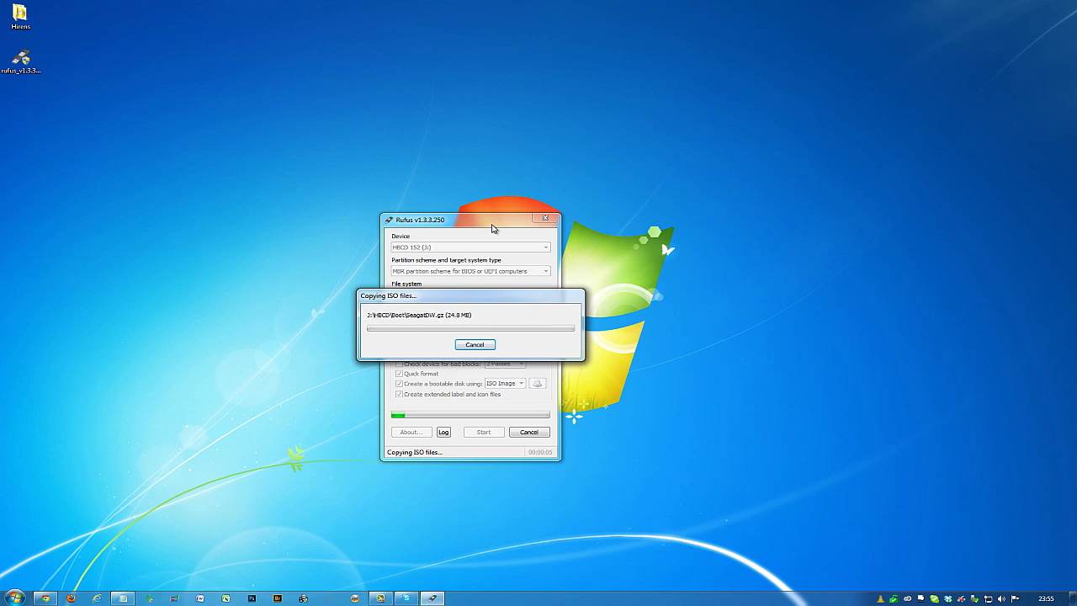
left_click_drag(474, 295, 472, 148)
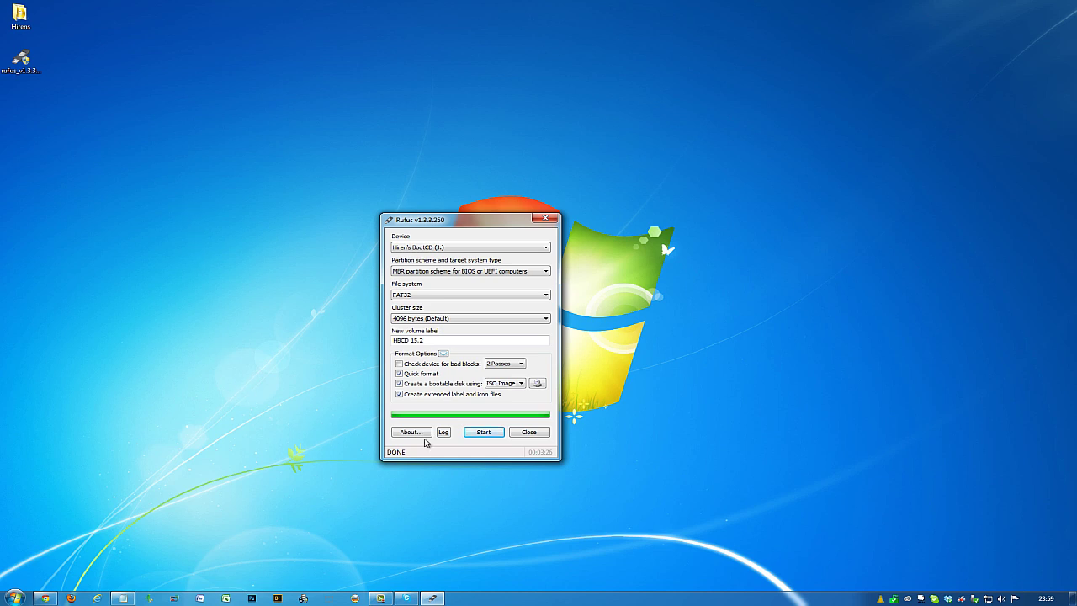
left_click_drag(474, 214, 465, 137)
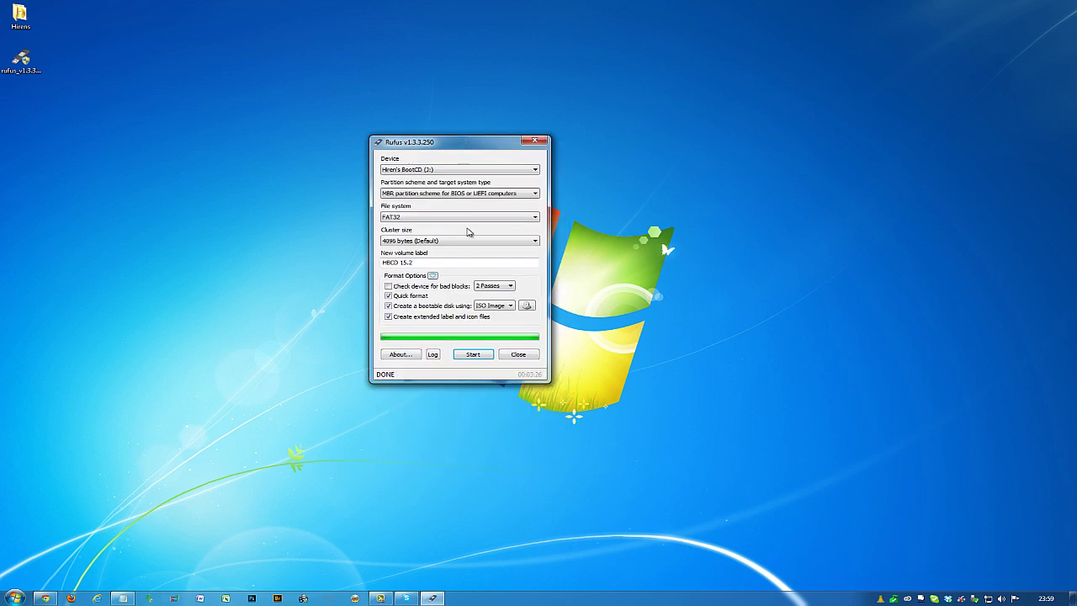
left_click(518, 354)
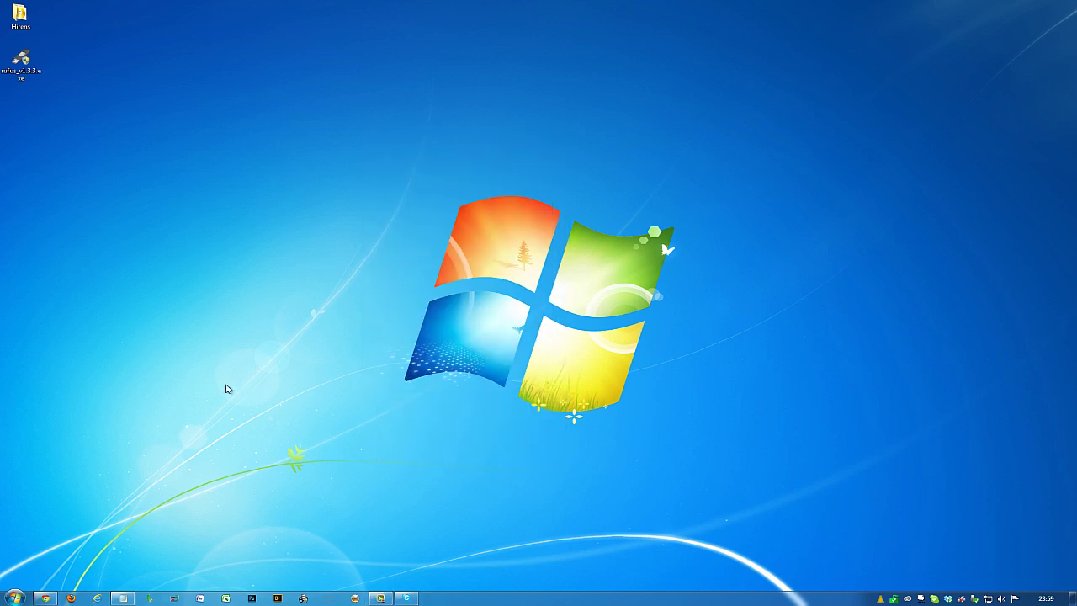
- Open the Computer window to check the newly written USB drive J:
left_click(15, 597)
left_click(173, 487)
left_click(15, 597)
left_click(168, 467)
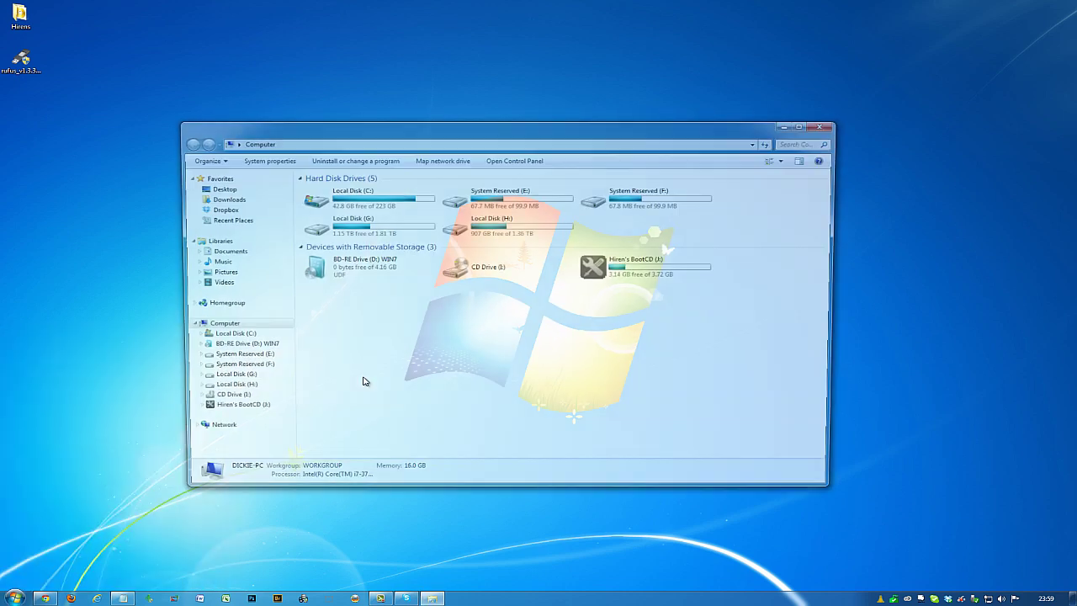